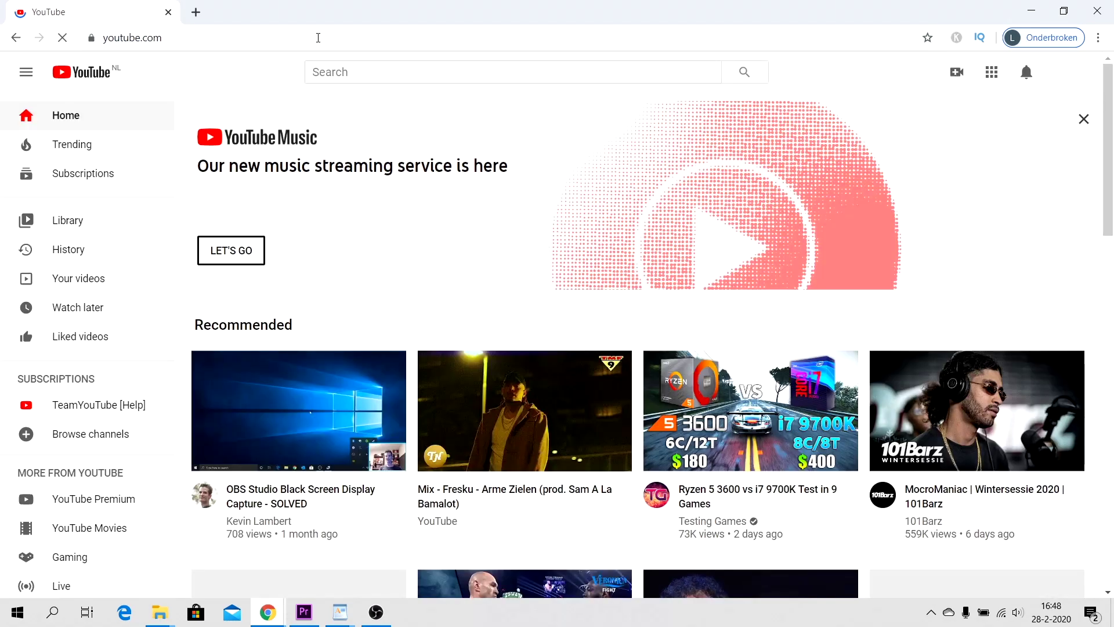
- Dismiss the video stats overview and go to the channel's YouTube Studio dashboard
left_click(1005, 95)
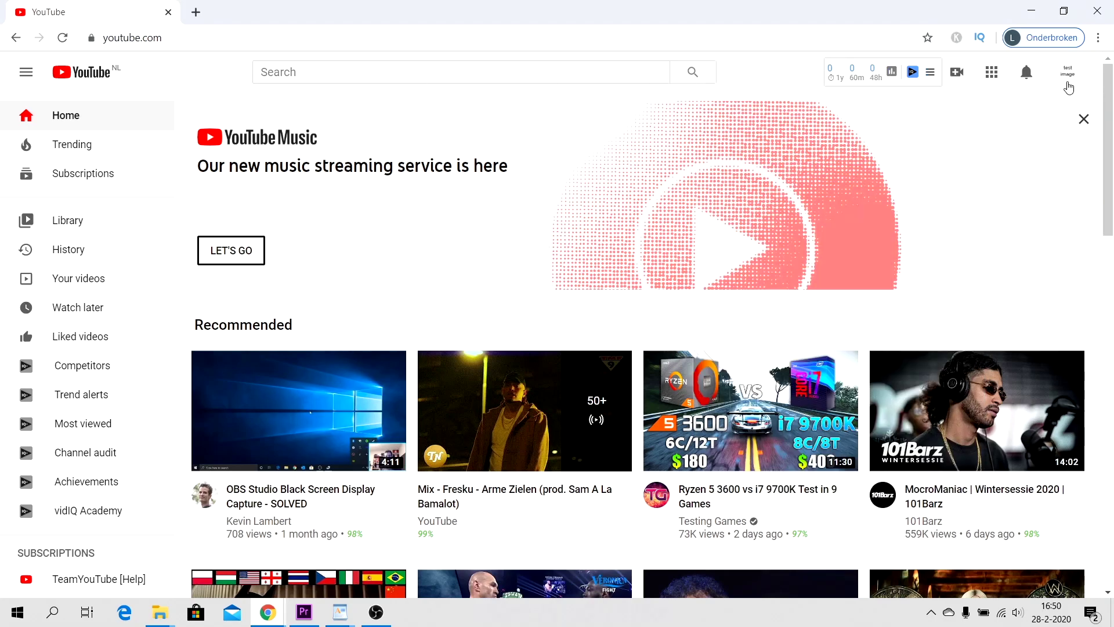
left_click(1069, 78)
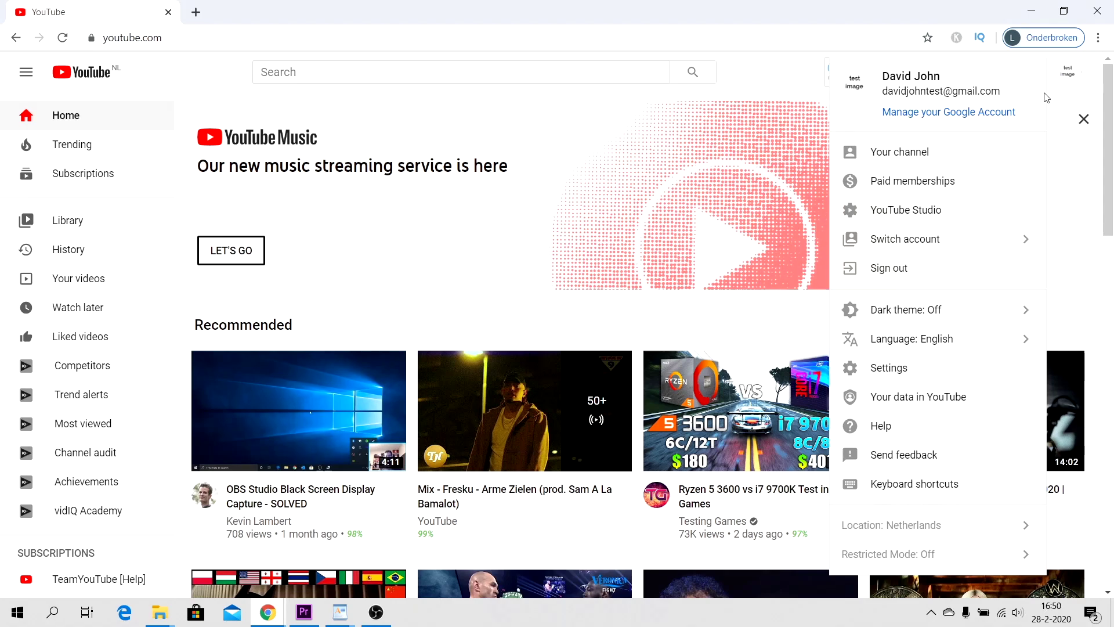
left_click(963, 160)
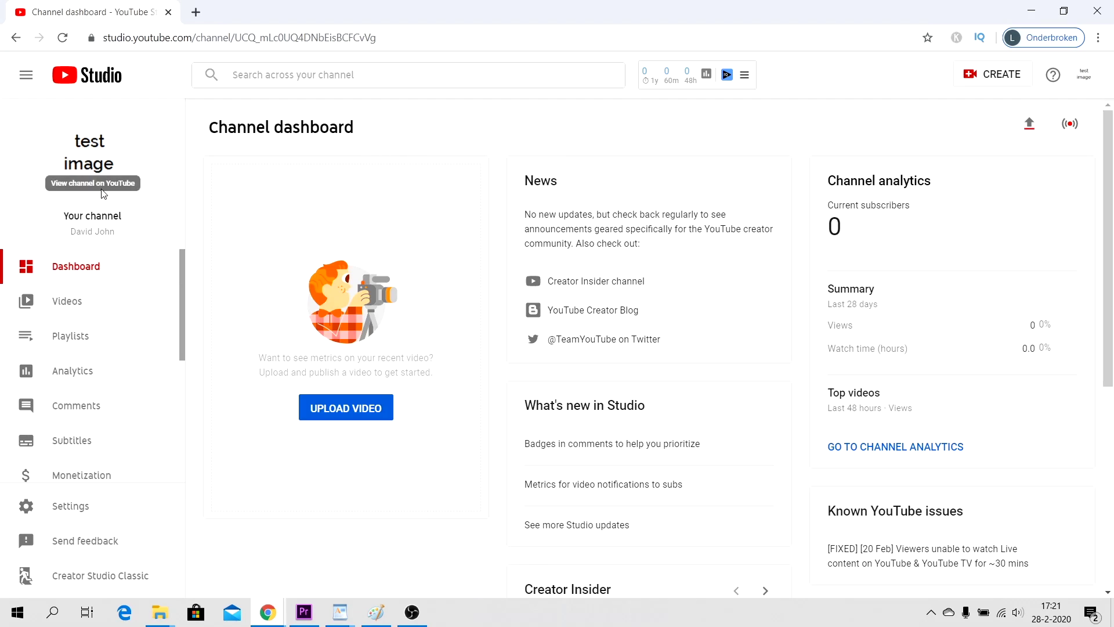
- Open David John's public channel page in the classic Customize Channel layout
left_click(92, 158)
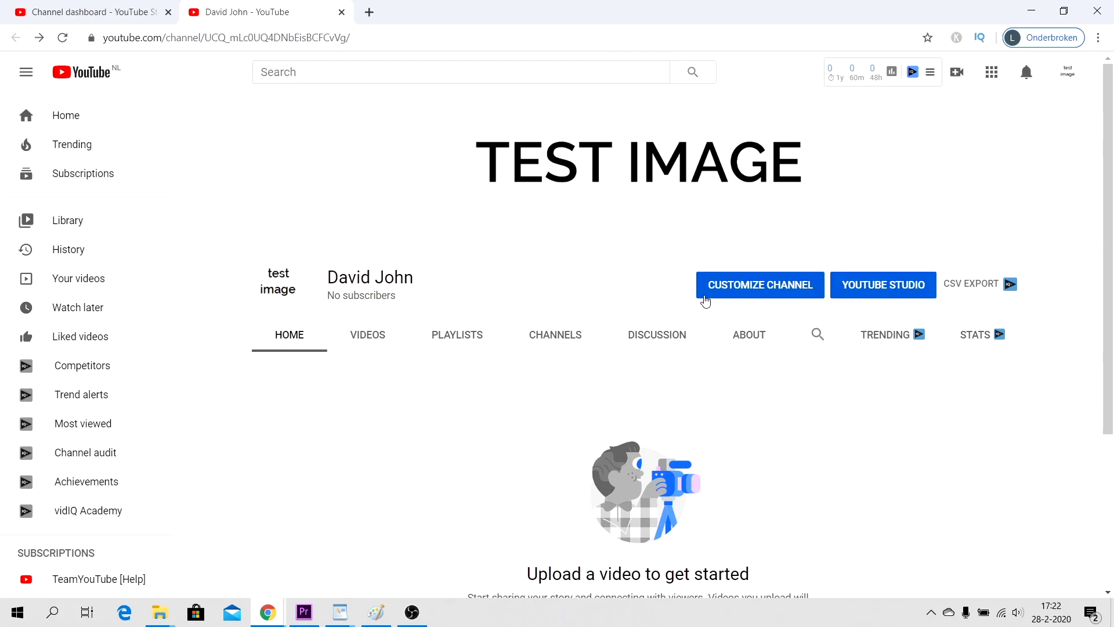
left_click(705, 296)
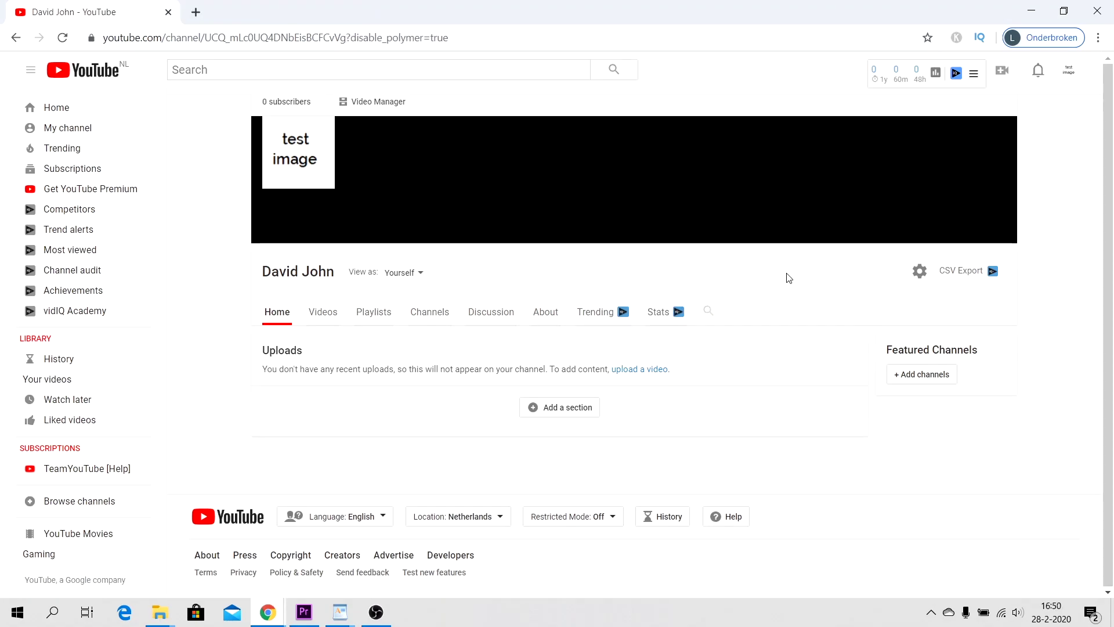
- Choose 'Edit channel art' from the banner's pencil menu
mouse_move(993, 144)
left_click(1006, 131)
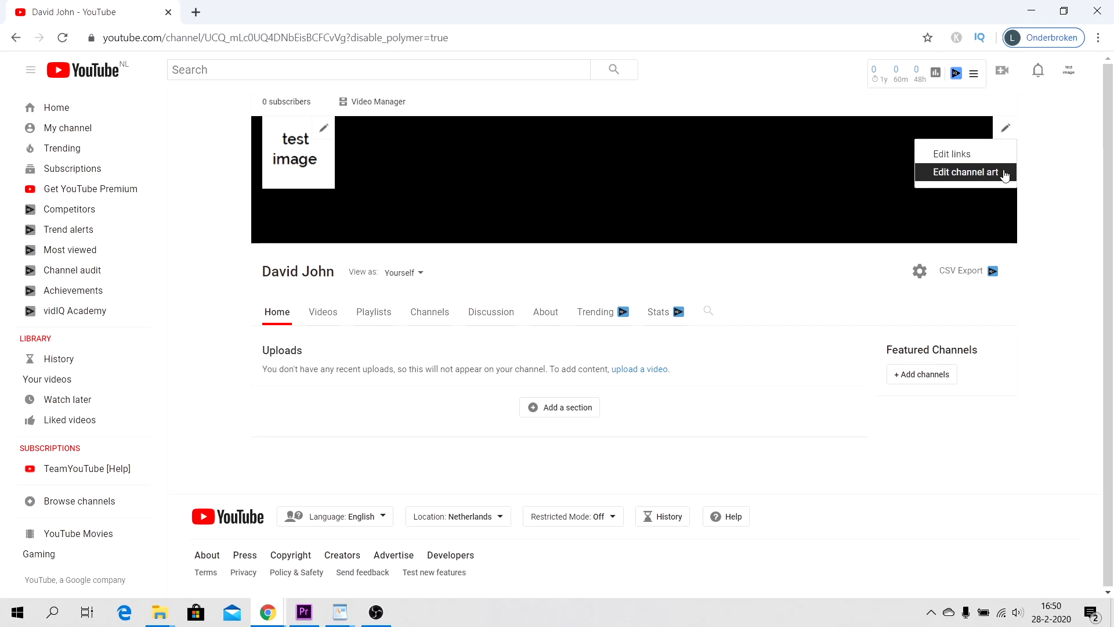
left_click(1008, 179)
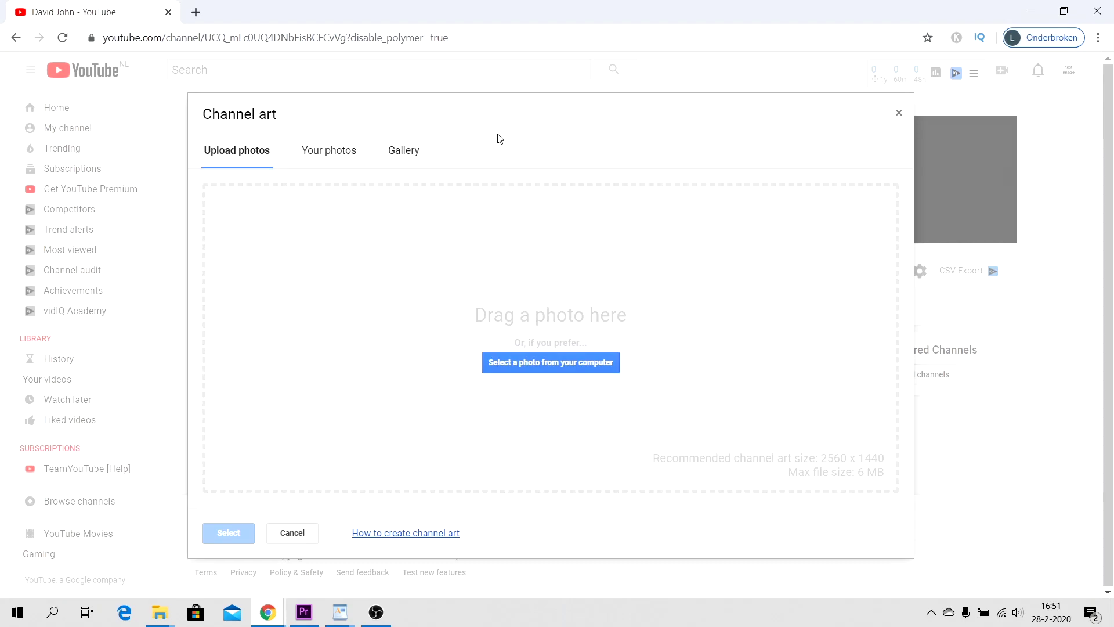
- Browse the 'Your photos' and 'Gallery' tabs of the Channel art dialog
left_click(316, 161)
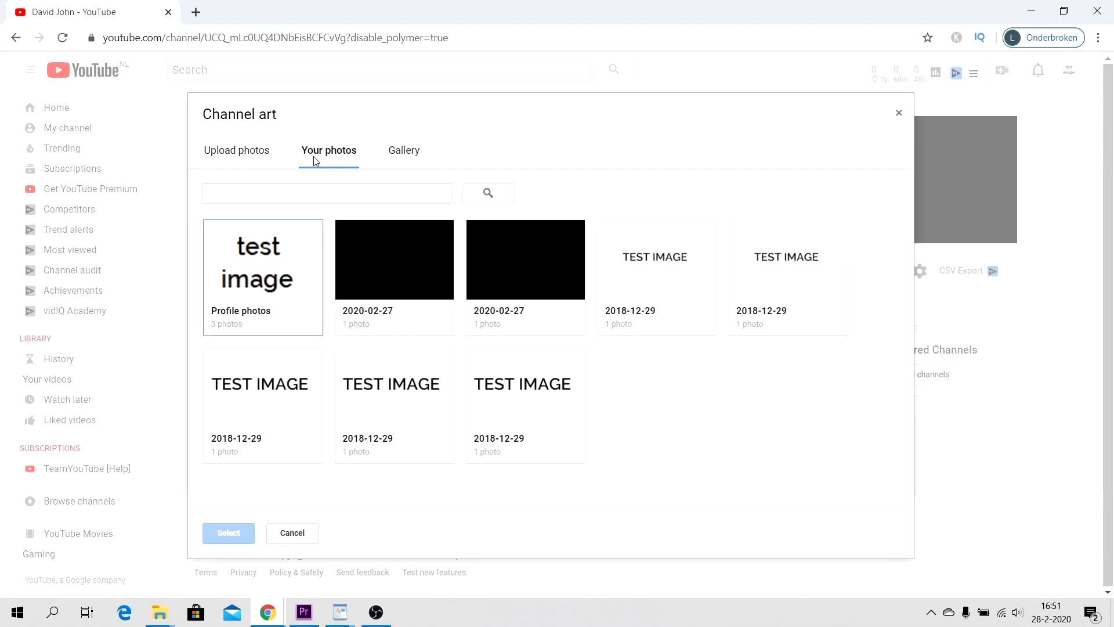
left_click(403, 150)
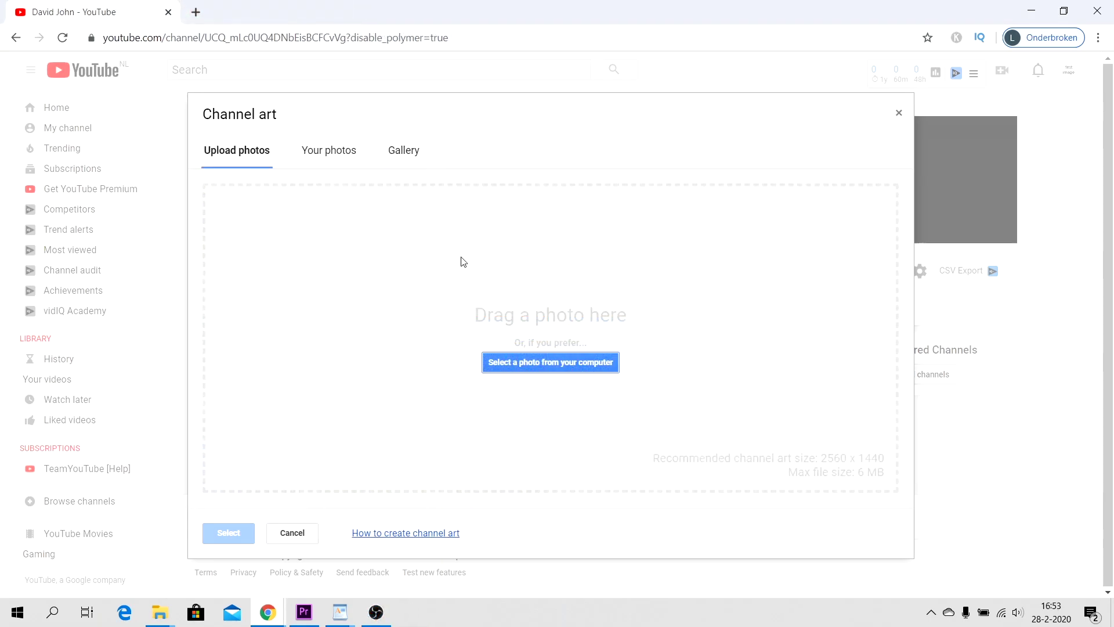
- Upload p1.png from the computer as the new channel art
left_click(487, 368)
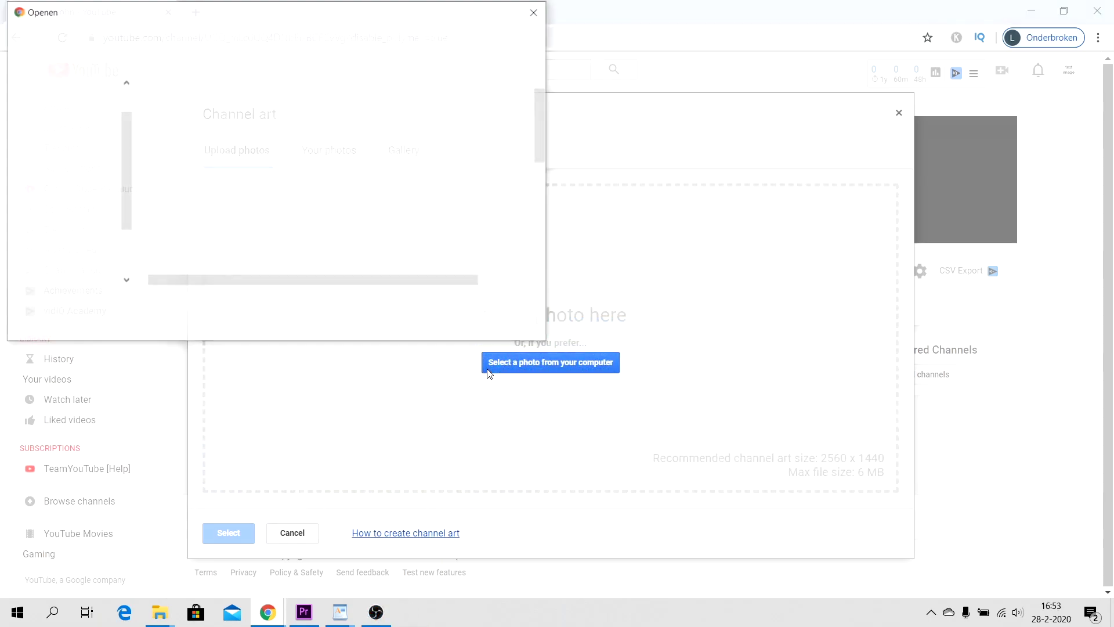
left_click(228, 183)
left_click(432, 324)
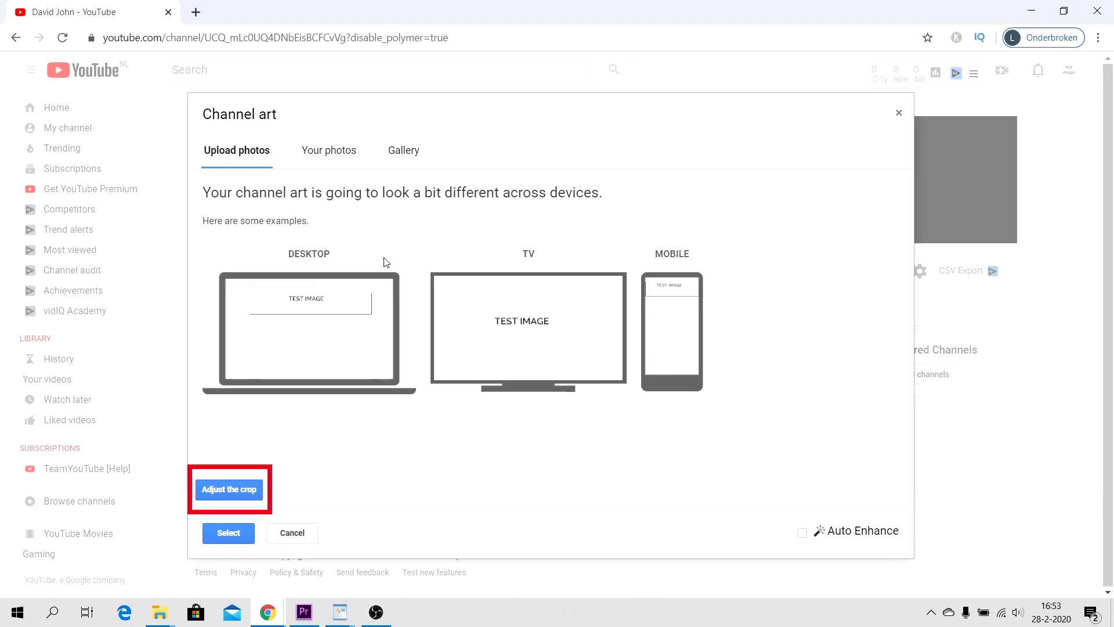
- Resize and shift the crop box to frame the TEST IMAGE text
left_click(229, 490)
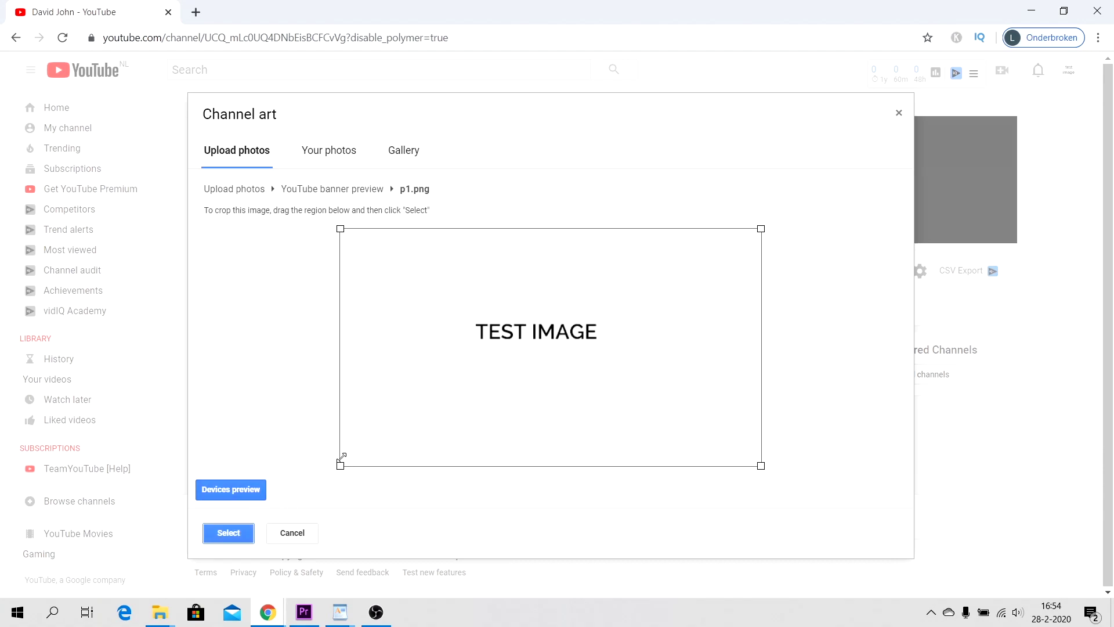
left_click_drag(341, 464, 413, 424)
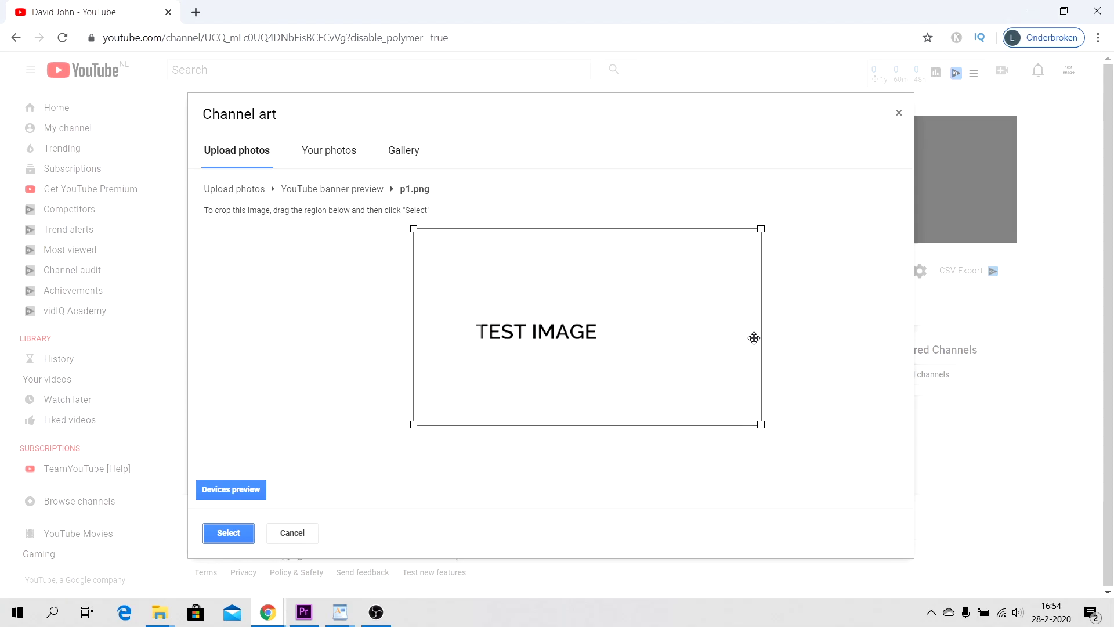
left_click_drag(761, 336, 712, 343)
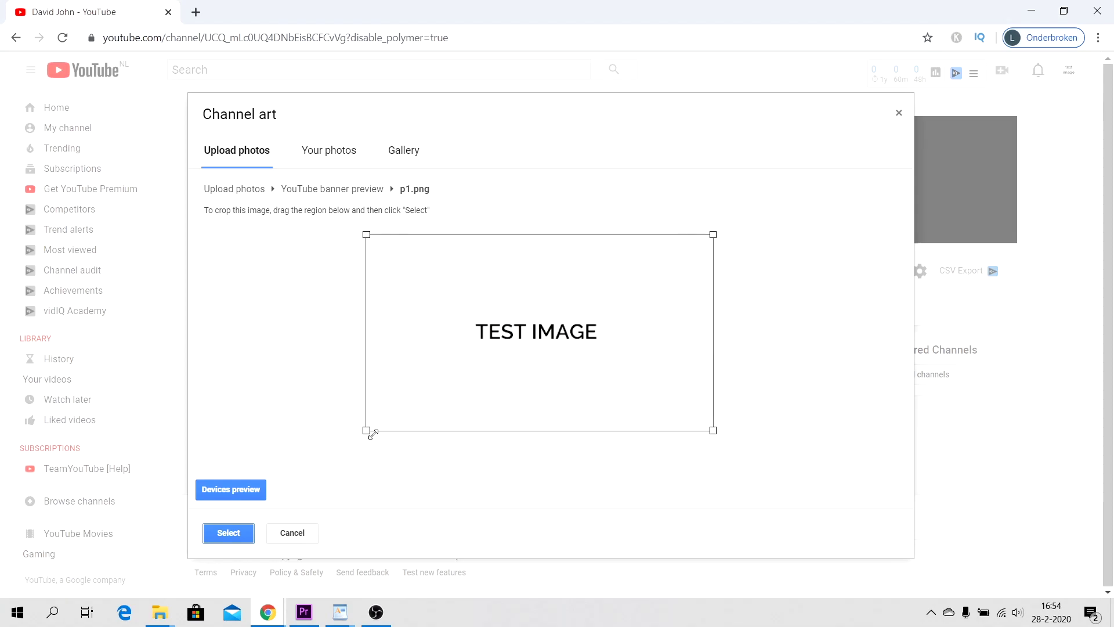
left_click_drag(370, 431, 367, 434)
- Apply the cropped TEST IMAGE banner and let it finish saving
left_click(247, 537)
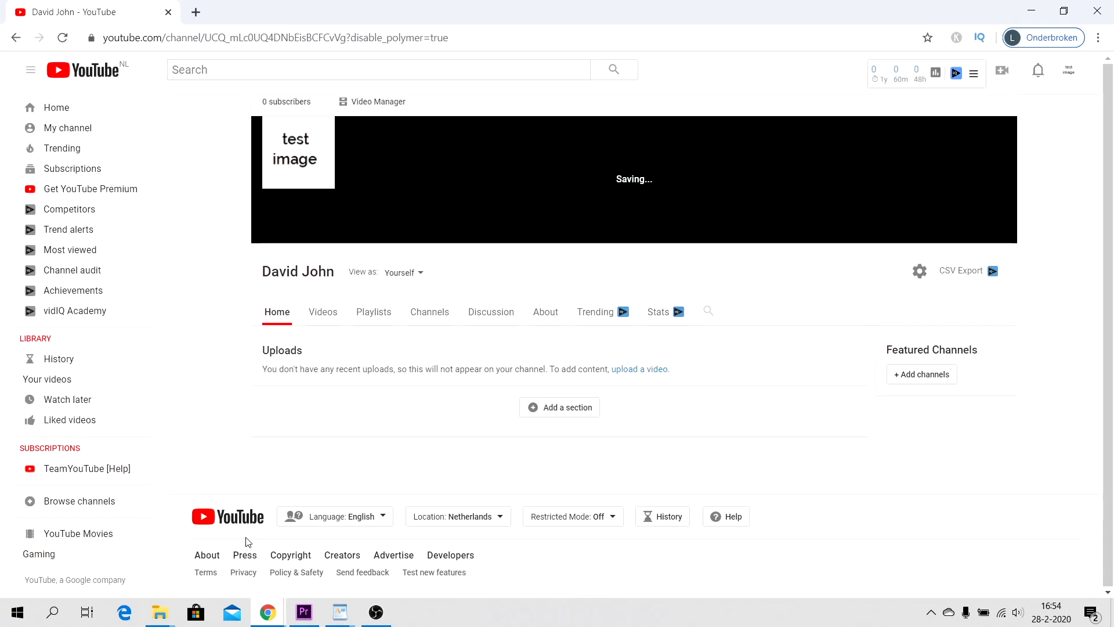